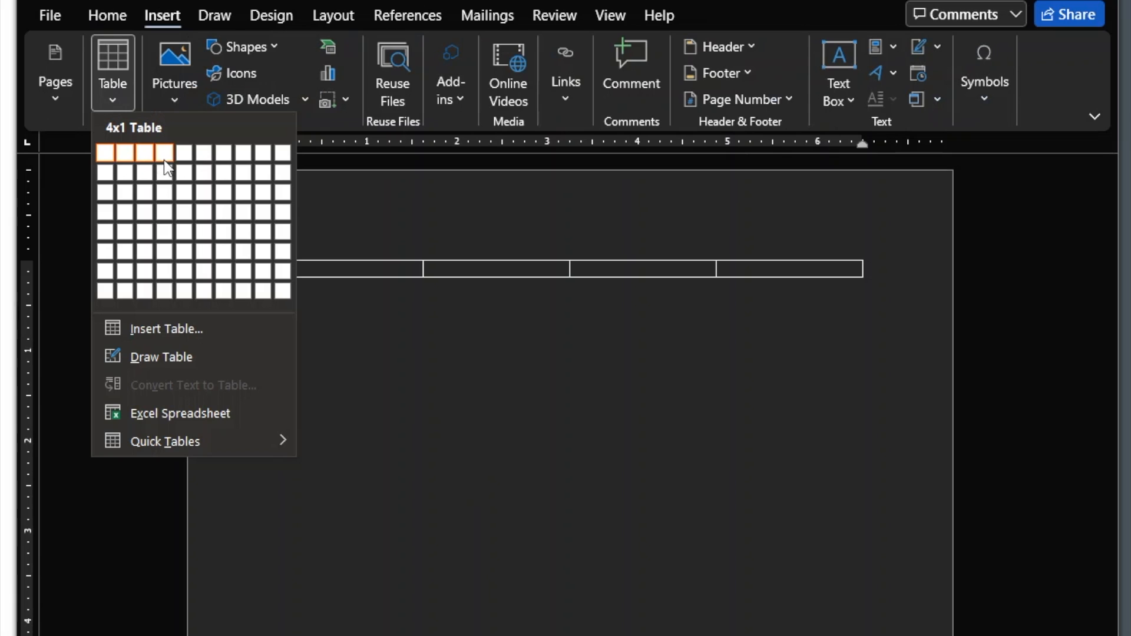
Step: Insert a table with four columns and three rows from the size grid, and undo the insertion
left_click(165, 192)
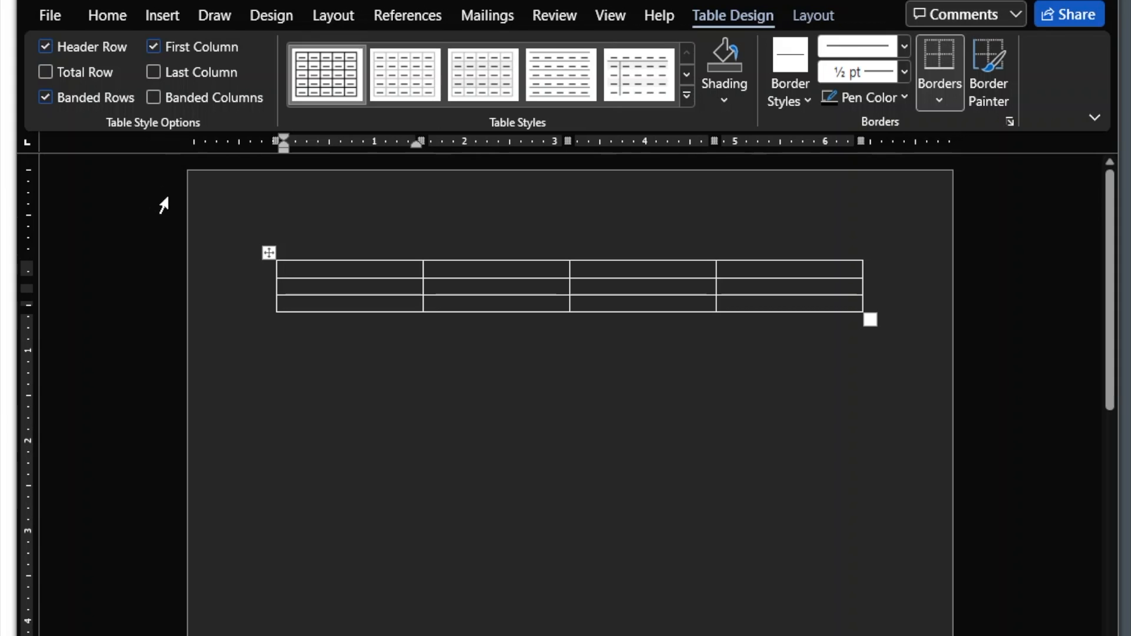
left_click(104, 14)
left_click(48, 48)
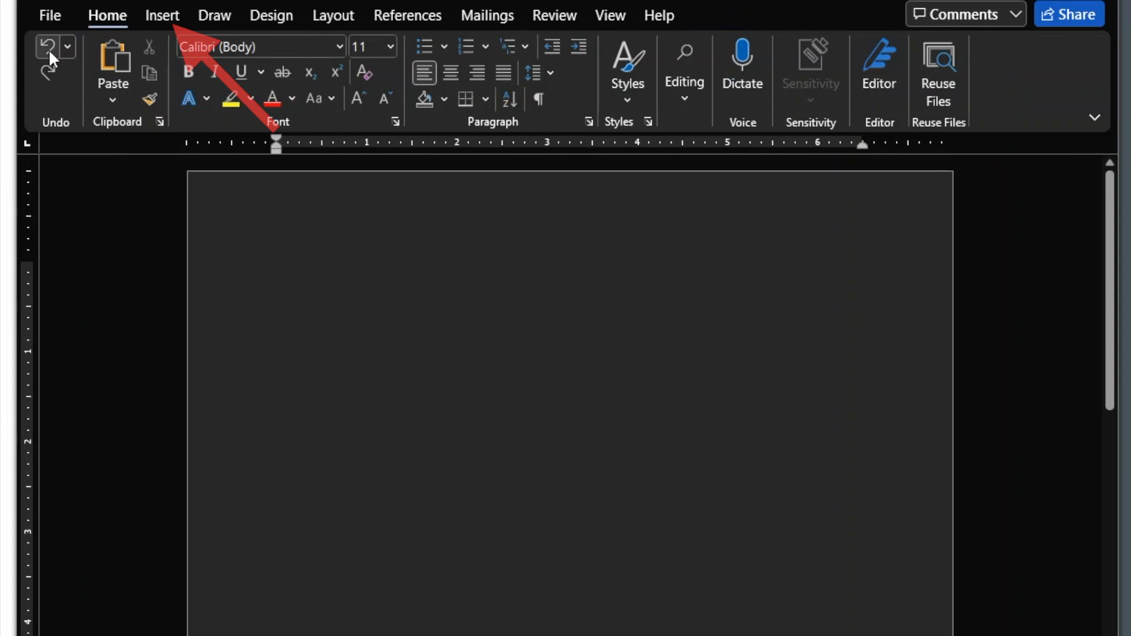
Step: Insert a table by specifying 4 columns and 3 rows as its dimensions, and undo the insertion
left_click(165, 16)
left_click(118, 94)
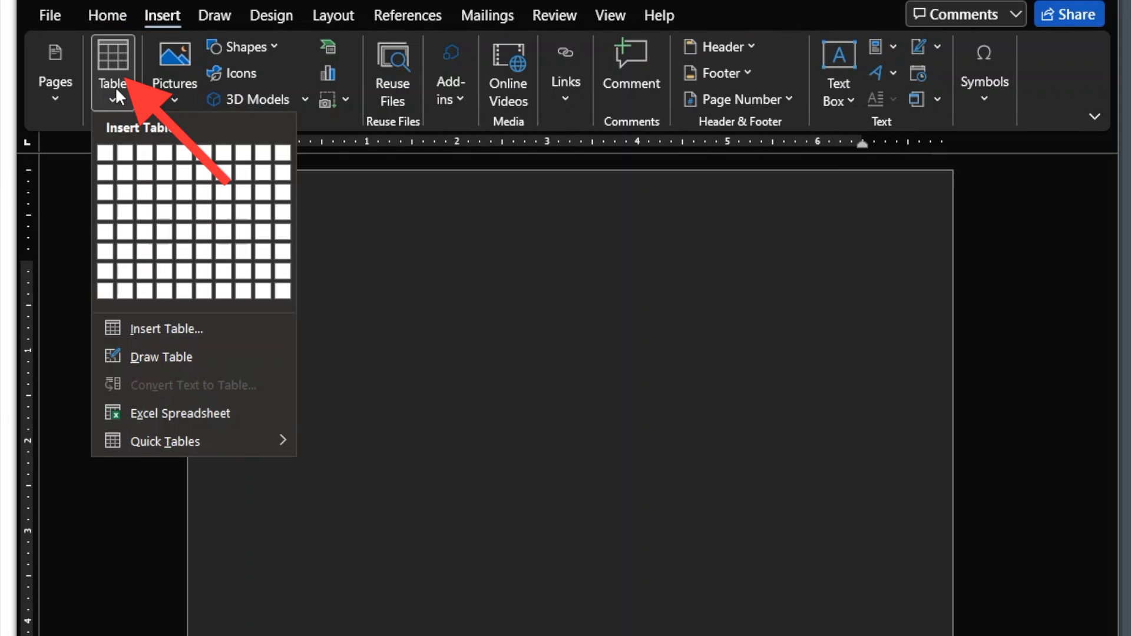
left_click(202, 330)
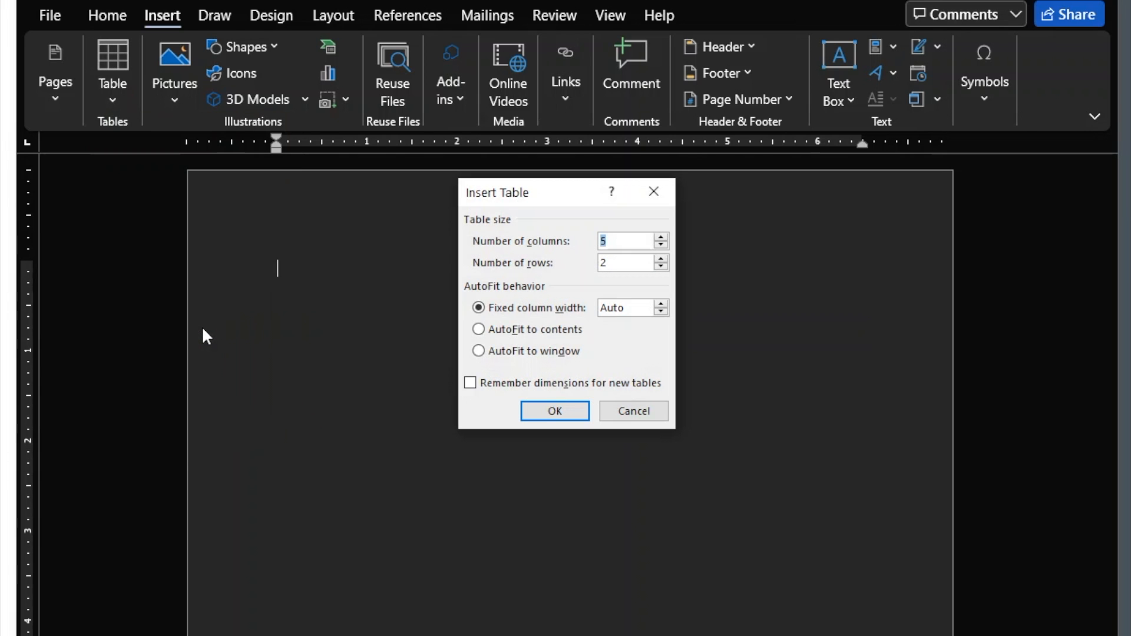
left_click(661, 245)
left_click(661, 259)
left_click(569, 412)
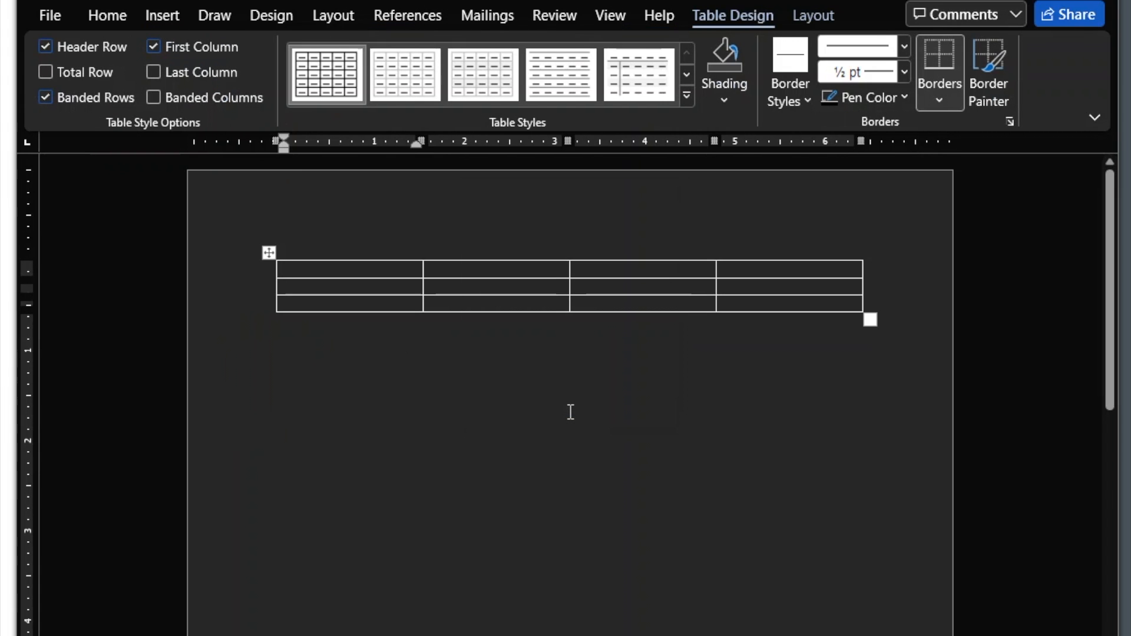
left_click(107, 17)
left_click(48, 46)
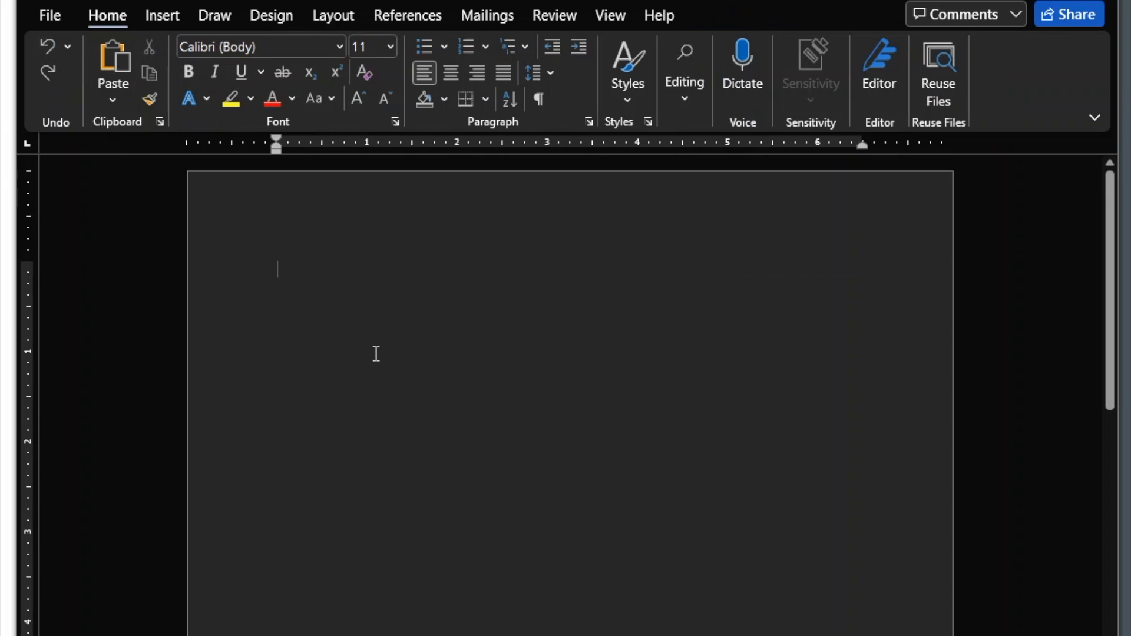
Step: Enter the comma-separated line "Cat, dog, mouse, 1, 2, 3" in the blank document
type("cag")
key("BackSpace")
type("t, dog")
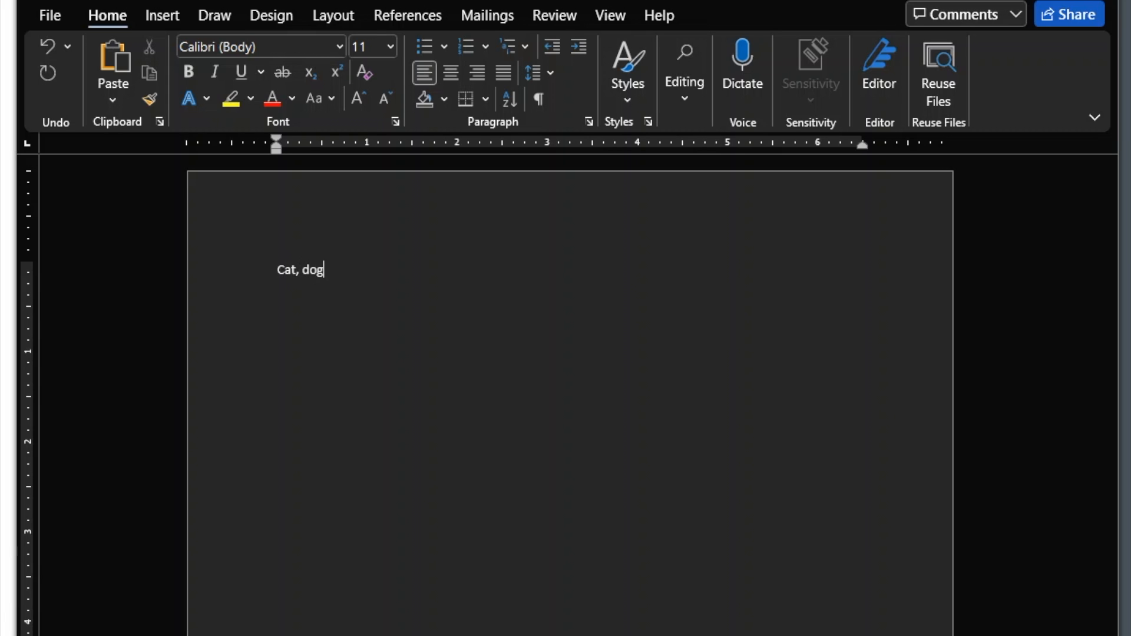
type(", mouse, 1, 2, 3")
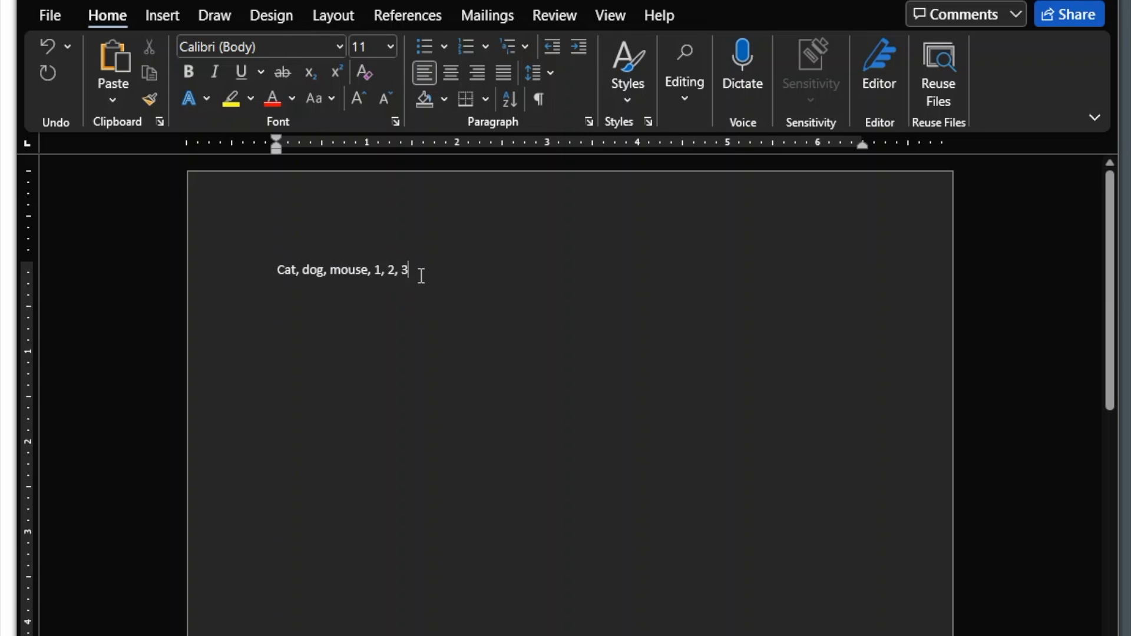
Step: Convert the comma-separated line of text into a table with 3 columns, separating the text at commas
left_click_drag(419, 273, 276, 270)
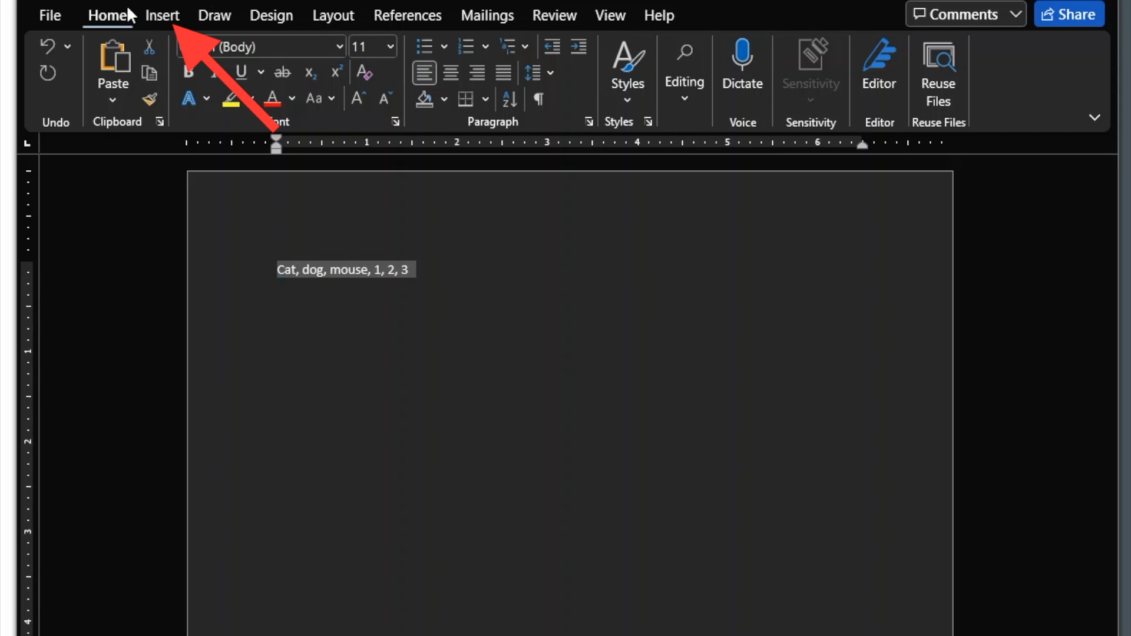
left_click(155, 17)
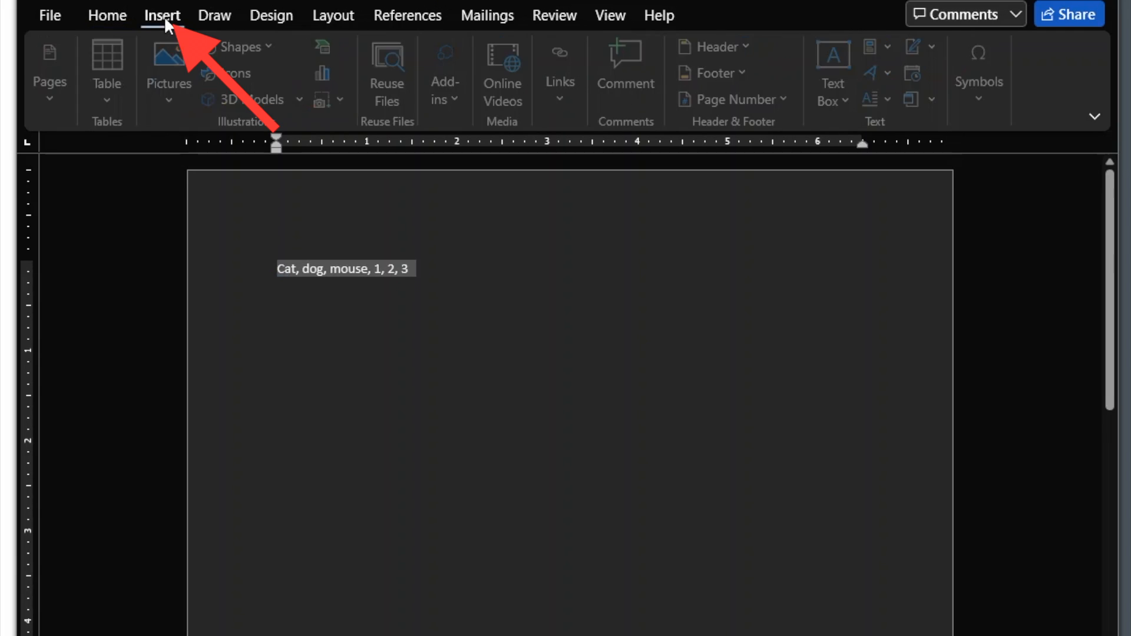
left_click(120, 106)
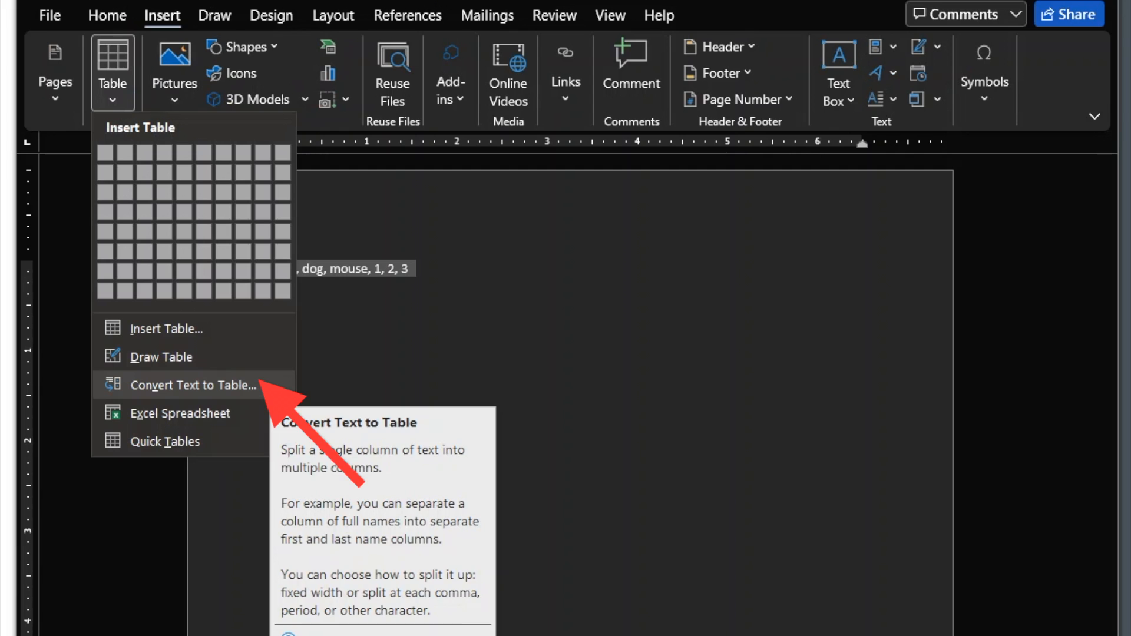
left_click(272, 396)
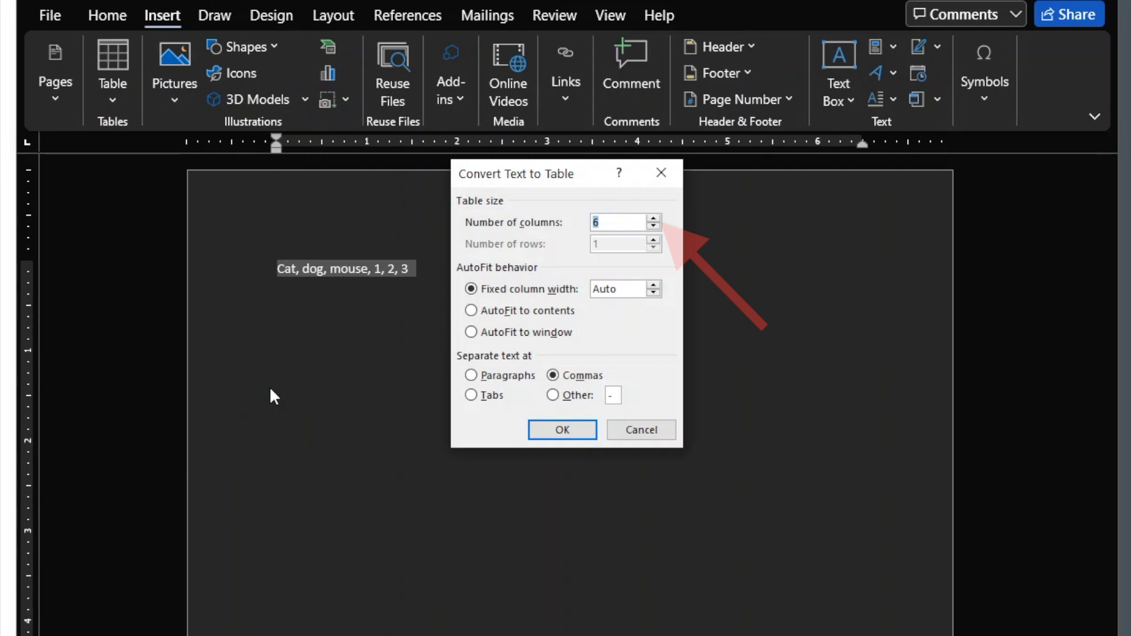
left_click(653, 227)
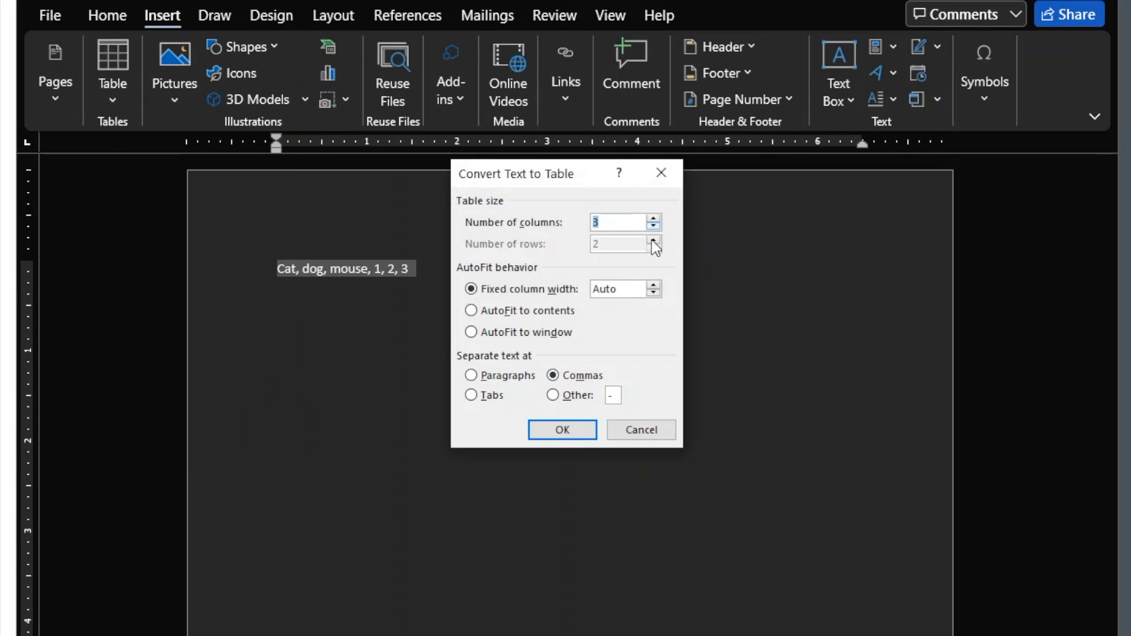
left_click(569, 430)
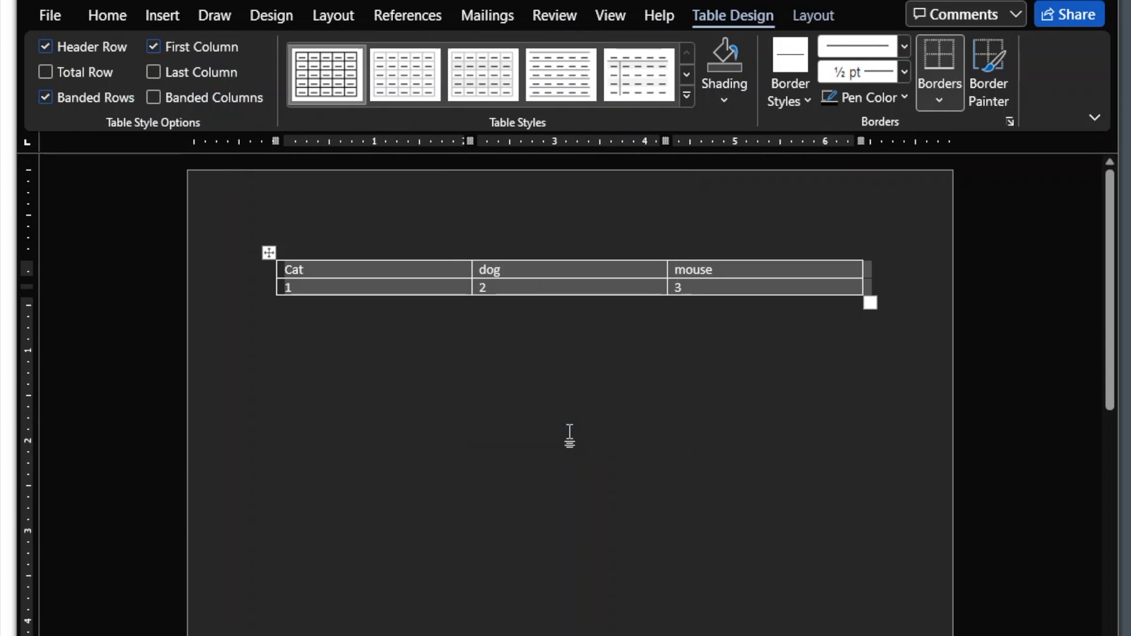
left_click(569, 436)
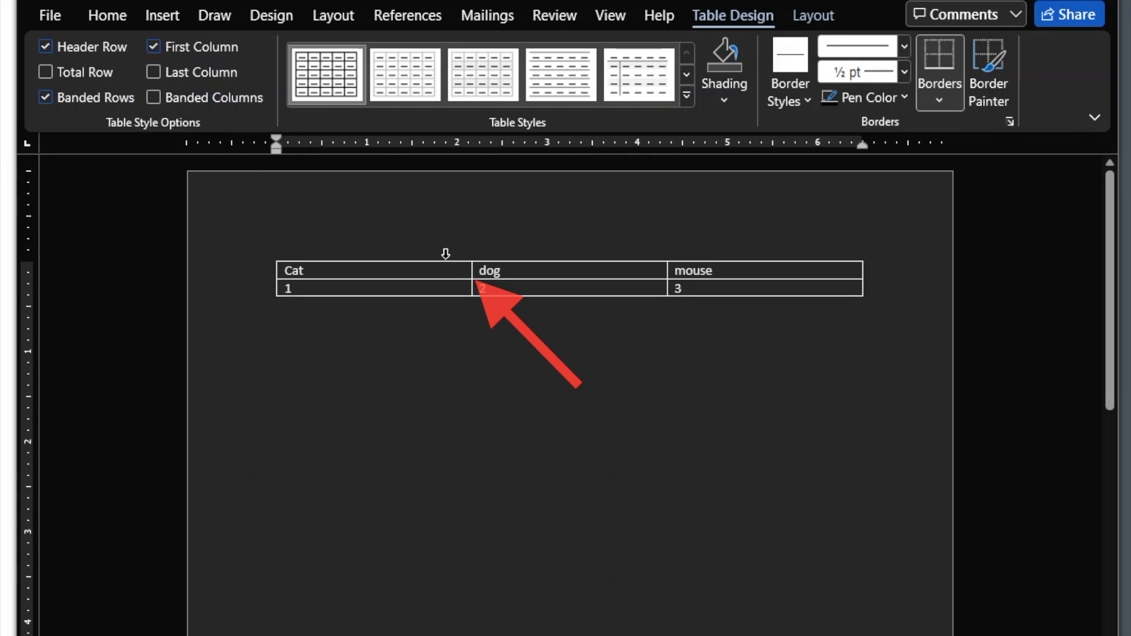
Step: Narrow all three table columns by moving their borders, and enlarge the whole table to rows about 0.5 inch high
left_click_drag(472, 271, 356, 282)
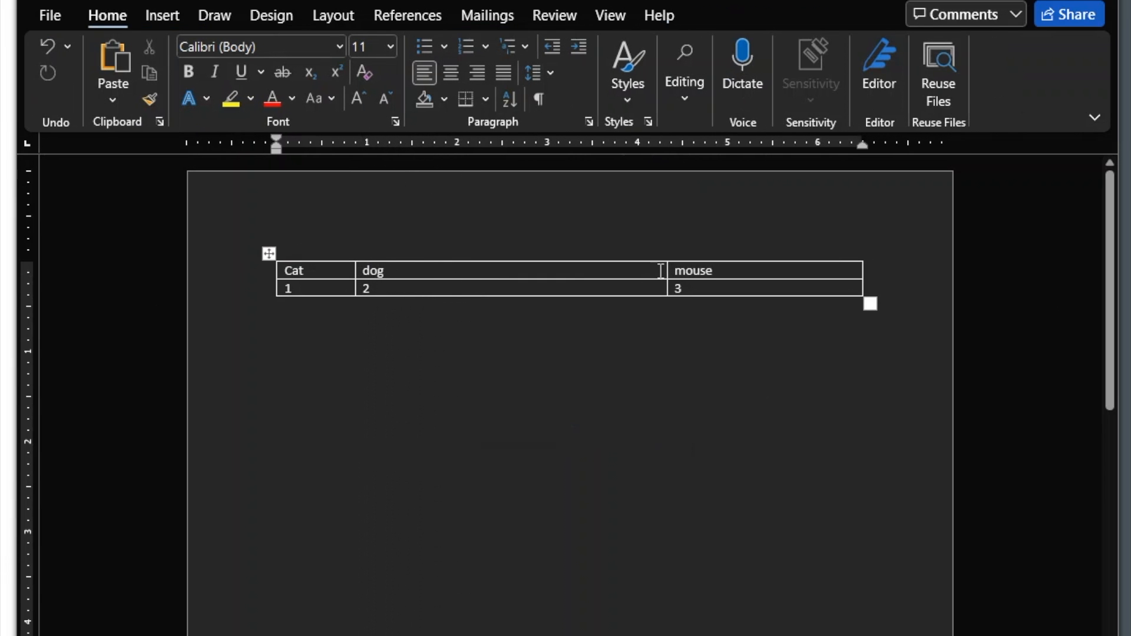
left_click_drag(665, 271, 440, 271)
left_click_drag(861, 270, 554, 302)
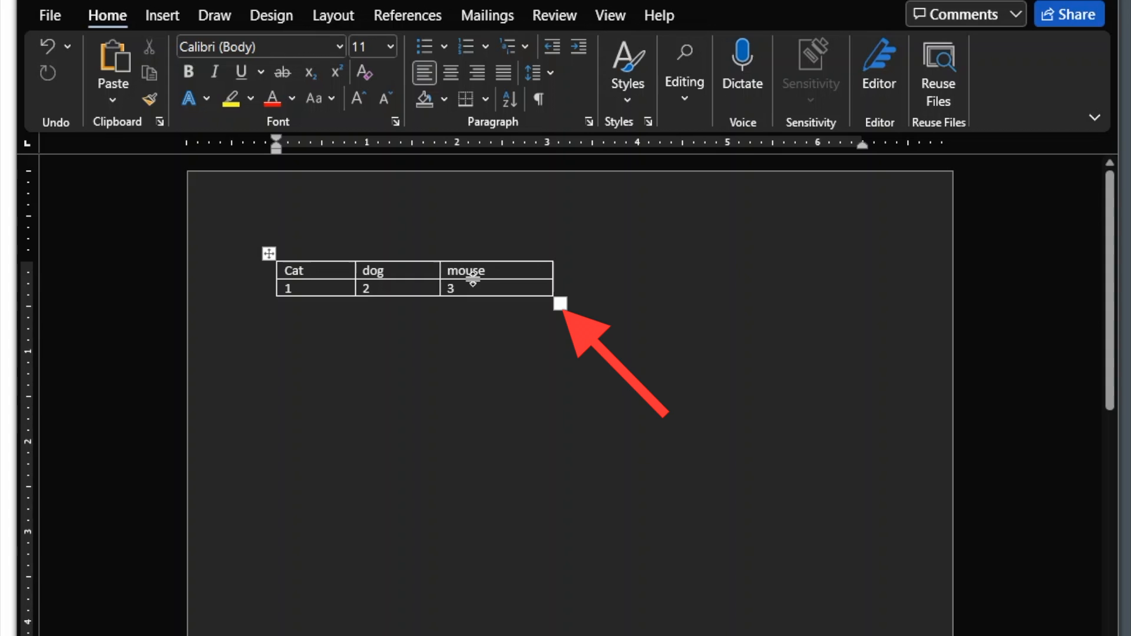
left_click_drag(559, 303, 723, 361)
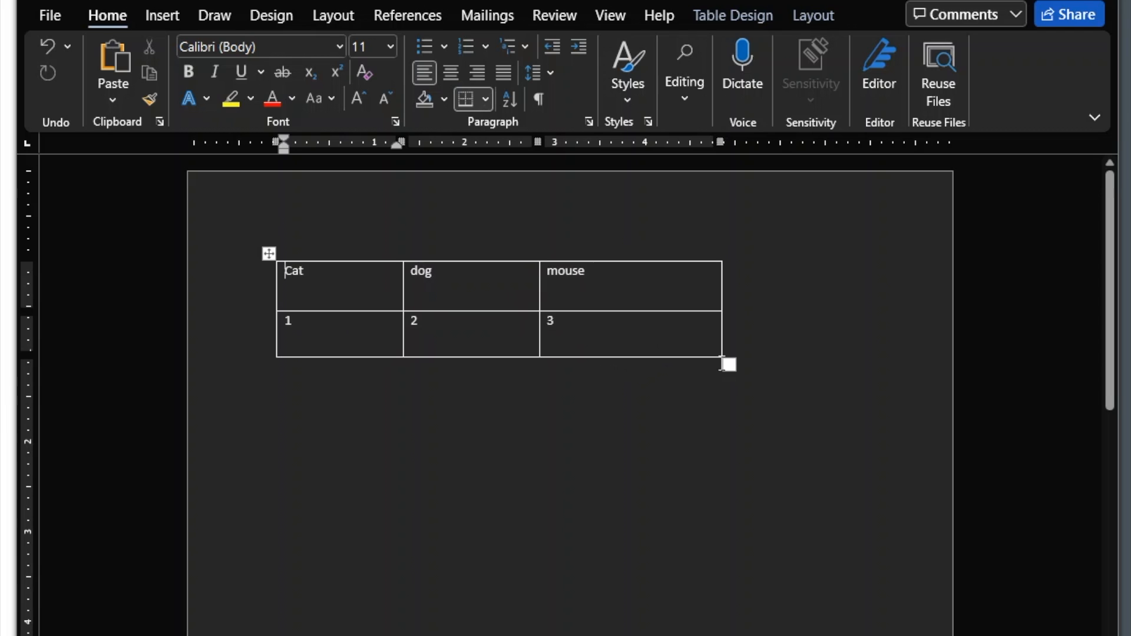
Step: Distribute the rows and columns of the entire table evenly
left_click(495, 316)
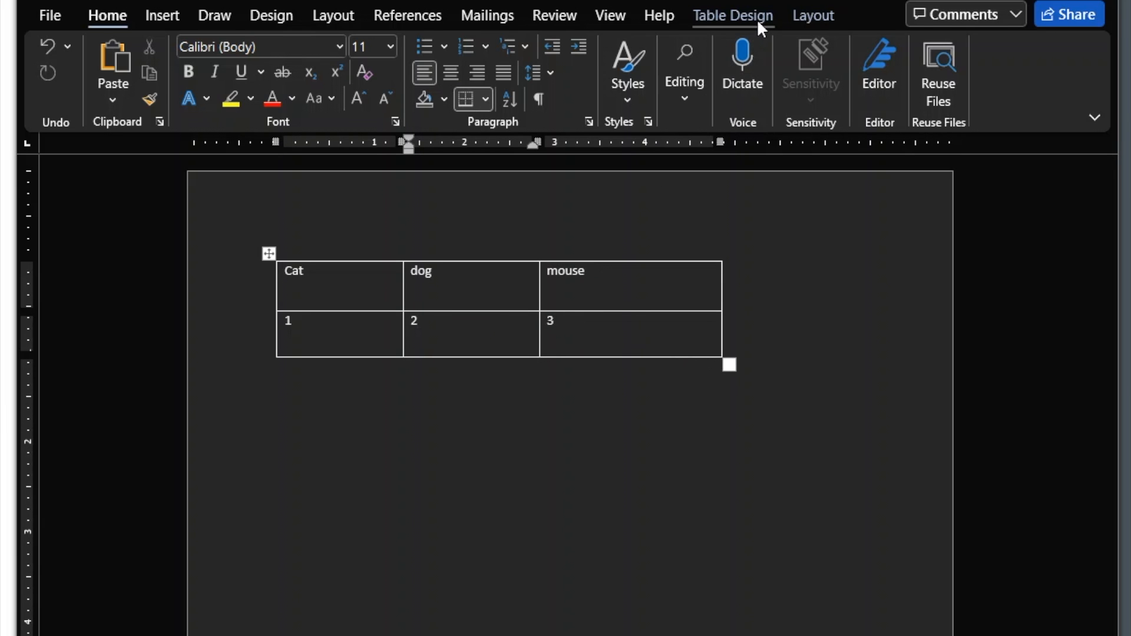
left_click(803, 19)
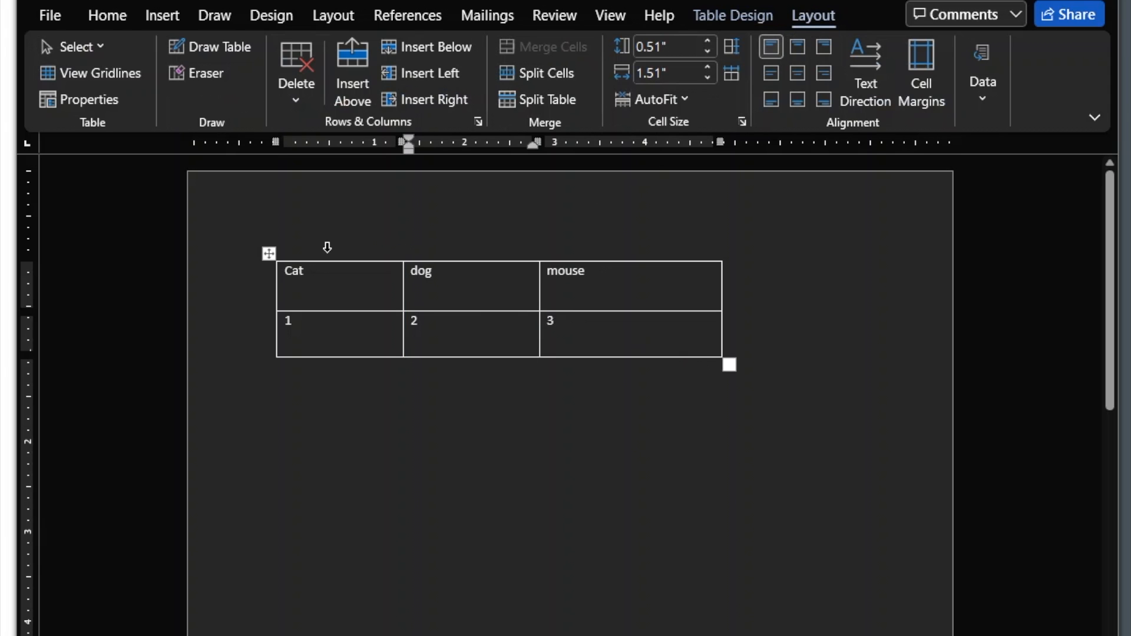
left_click(268, 255)
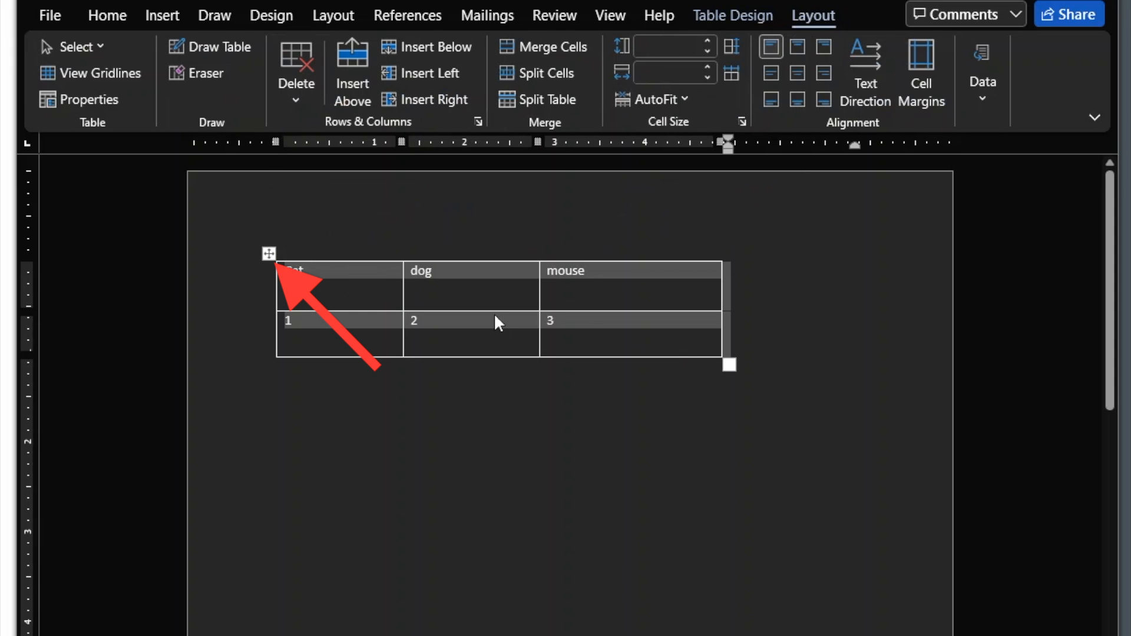
left_click(733, 50)
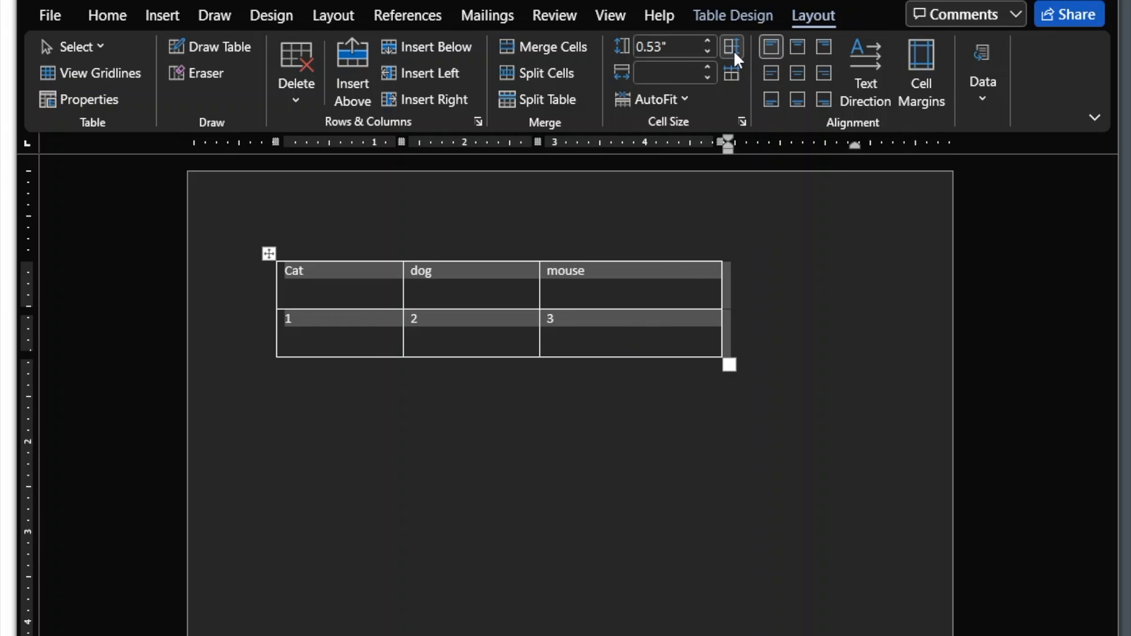
left_click(732, 75)
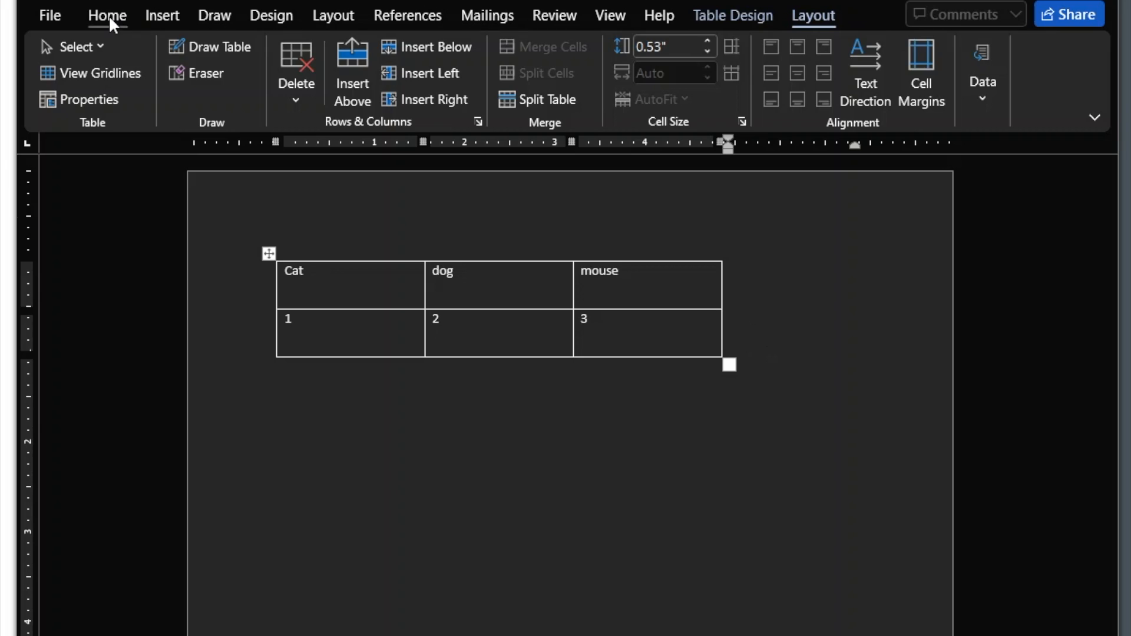
Step: Make the first row's text (Cat, dog, mouse) bold and colour it light blue from the theme colours
left_click(108, 16)
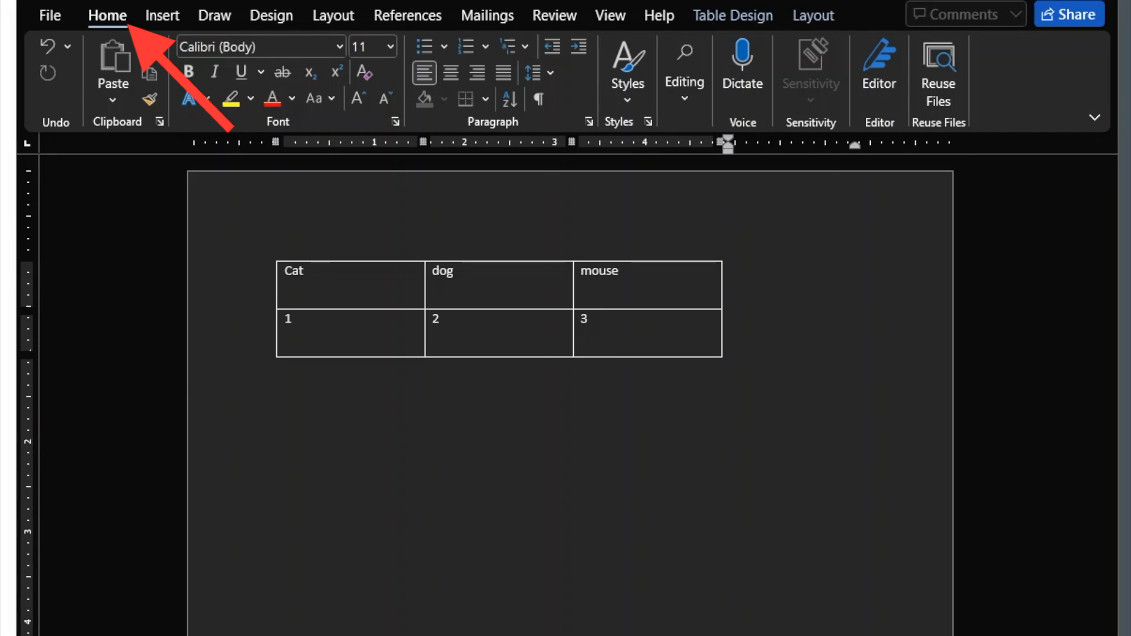
left_click_drag(656, 275, 324, 275)
left_click(189, 71)
left_click(292, 99)
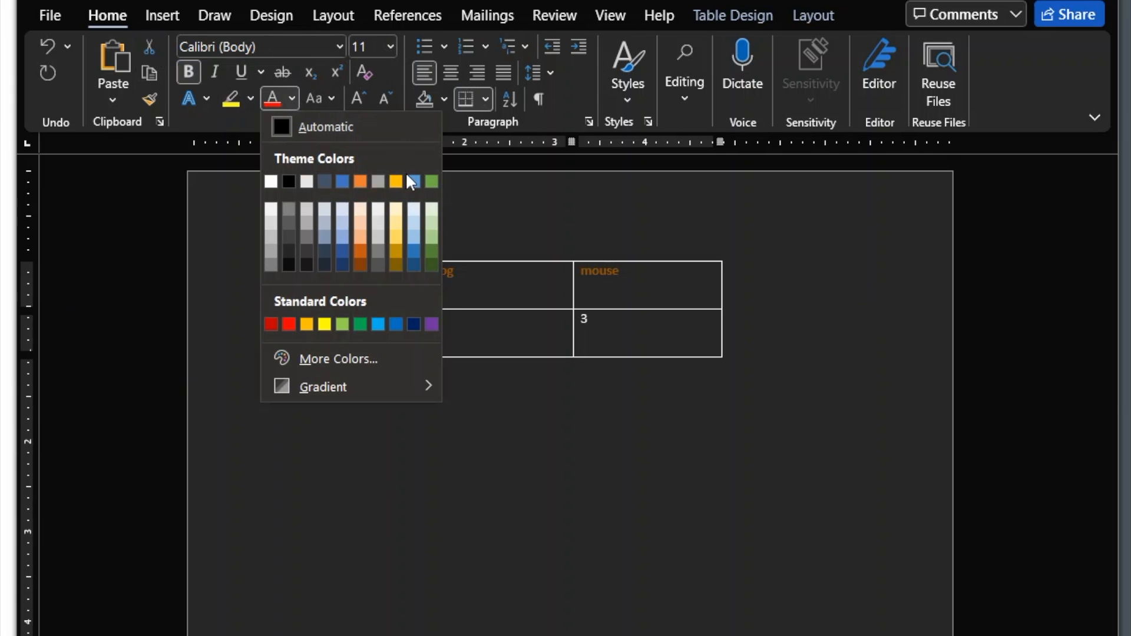
left_click(406, 176)
left_click(416, 441)
left_click(454, 295)
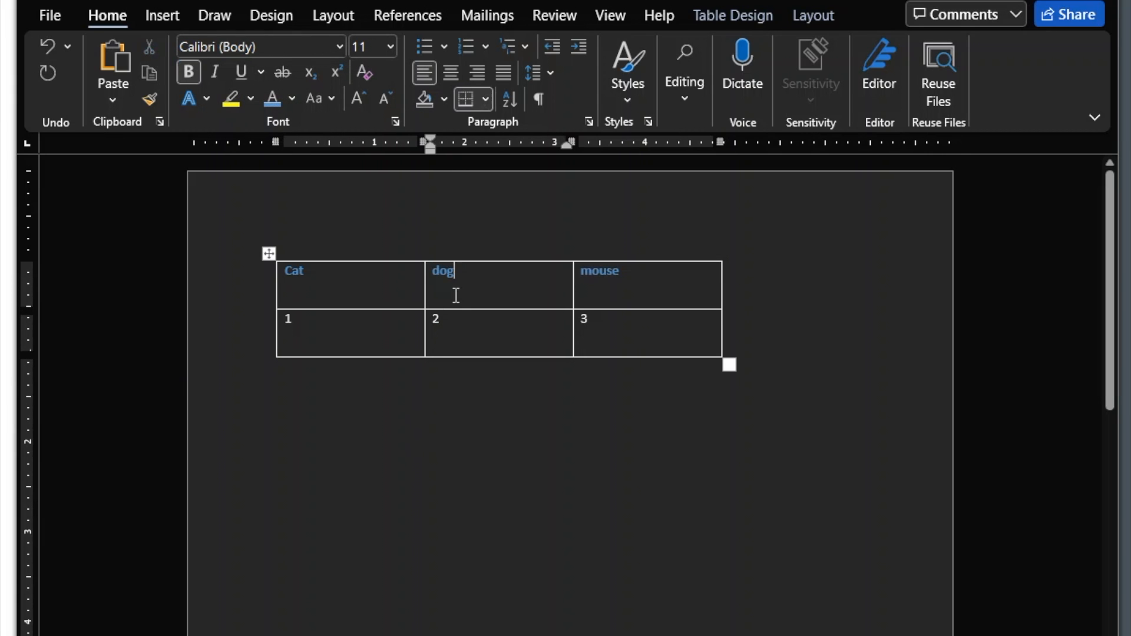
Step: Apply the dark blue grid table style with a filled header row and first column to the table
left_click(769, 23)
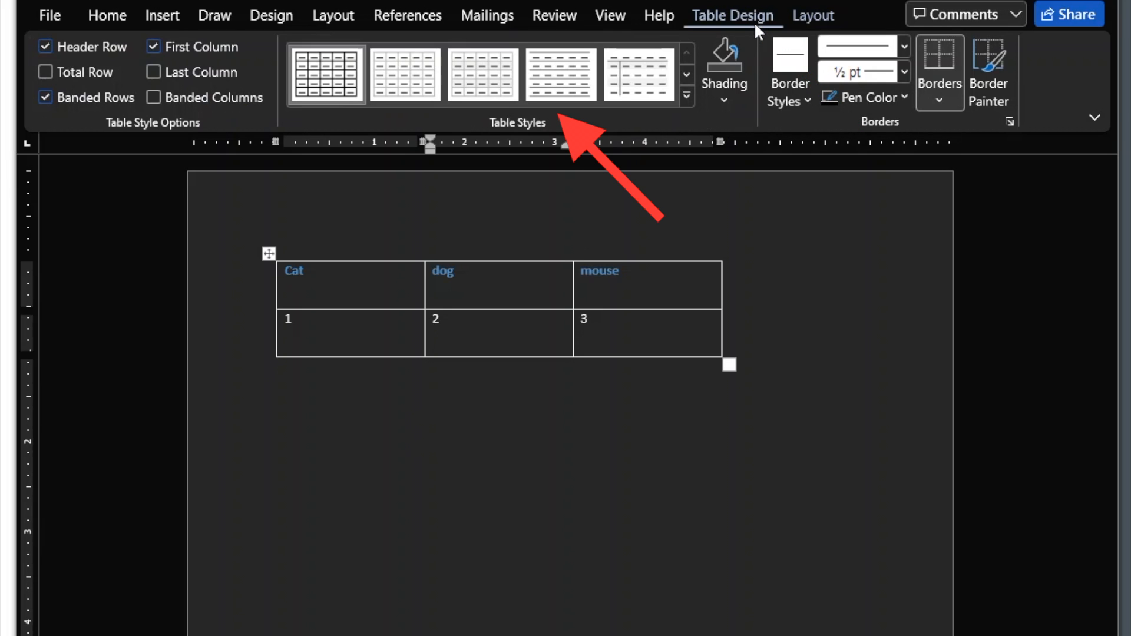
left_click(687, 96)
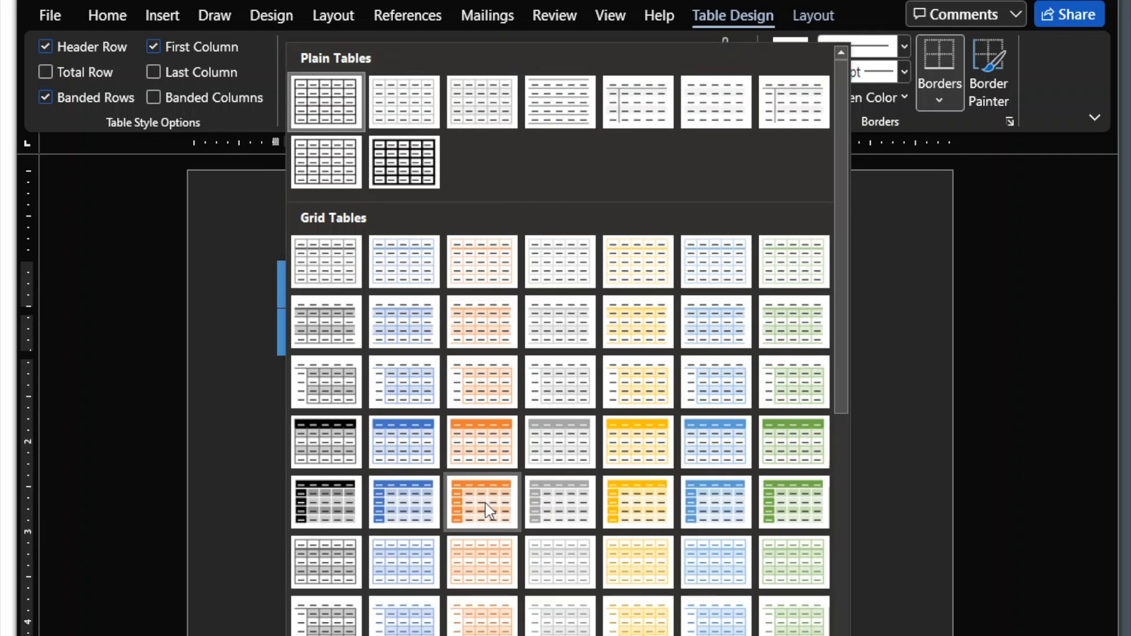
left_click(408, 509)
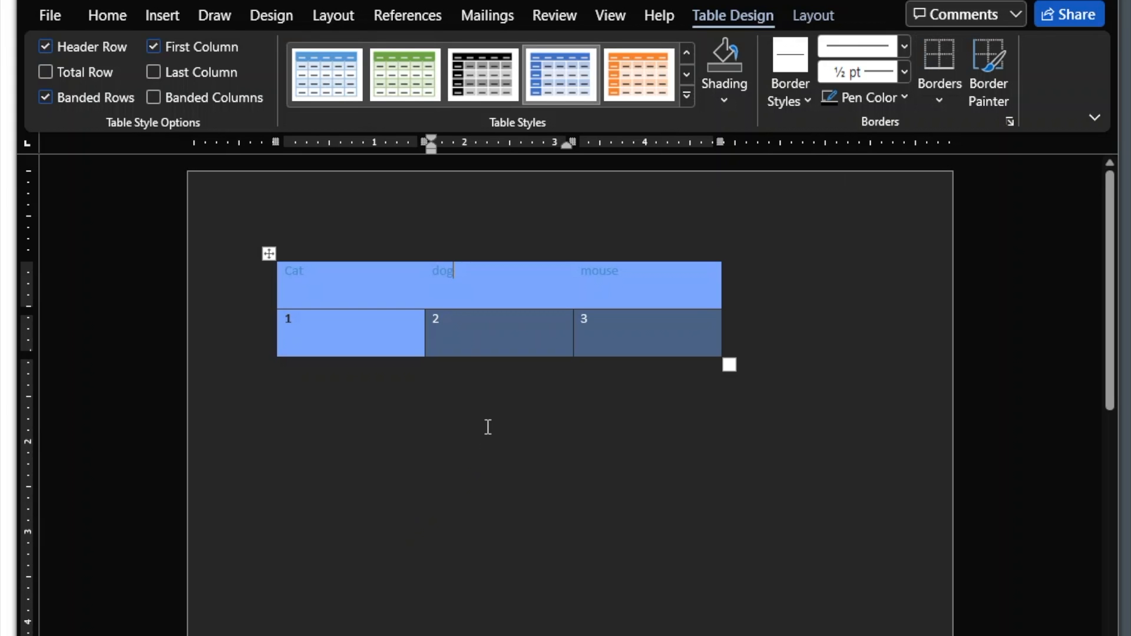
Step: Undo the table style and the blue font colour of the header row, keeping the bold text
left_click(106, 18)
left_click(48, 47)
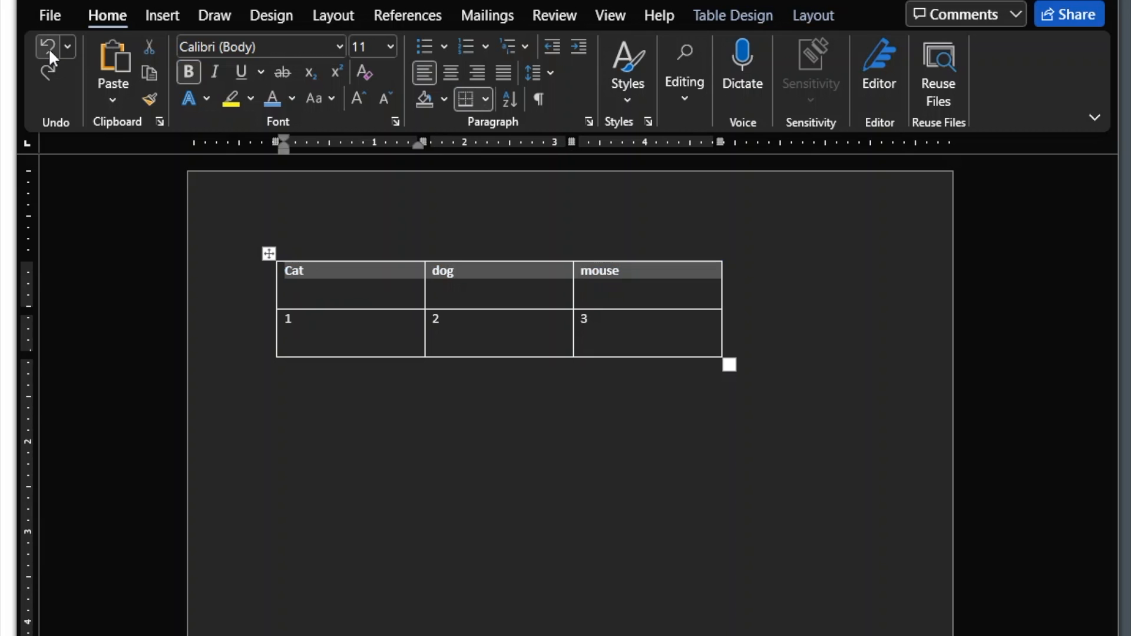
left_click(472, 322)
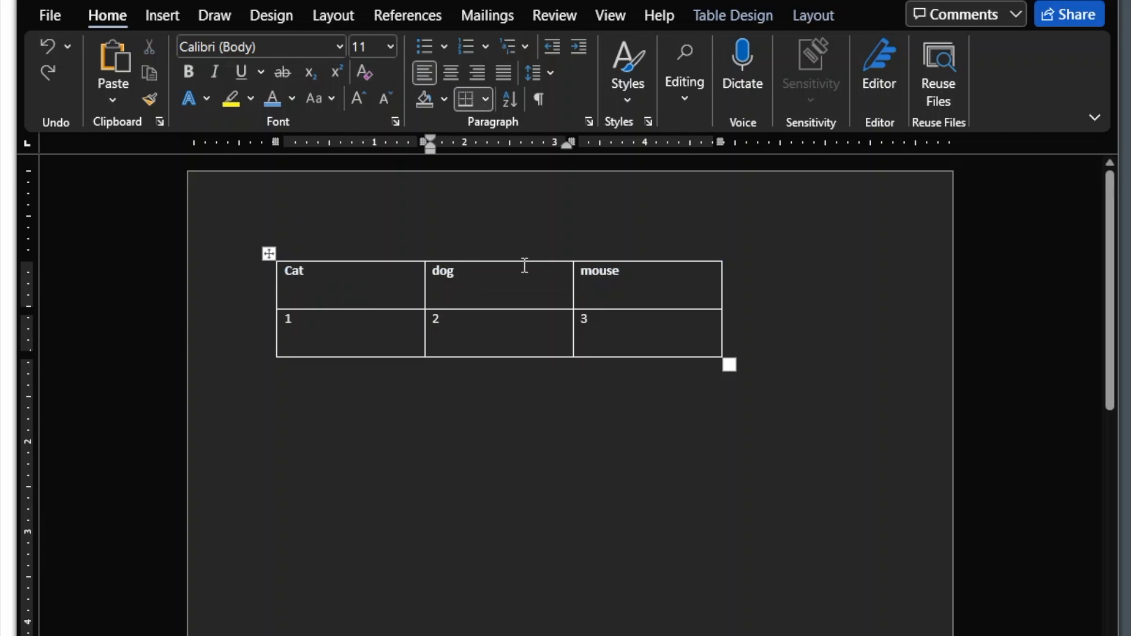
Step: Shade the table's header row with the standard purple colour
left_click(709, 18)
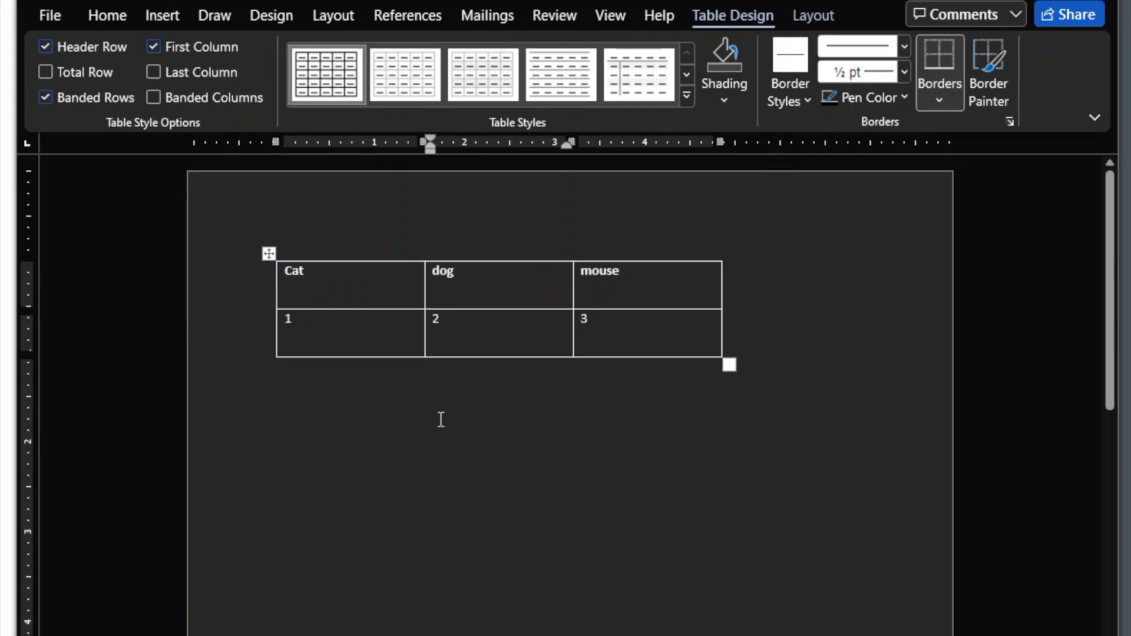
left_click_drag(639, 275, 301, 293)
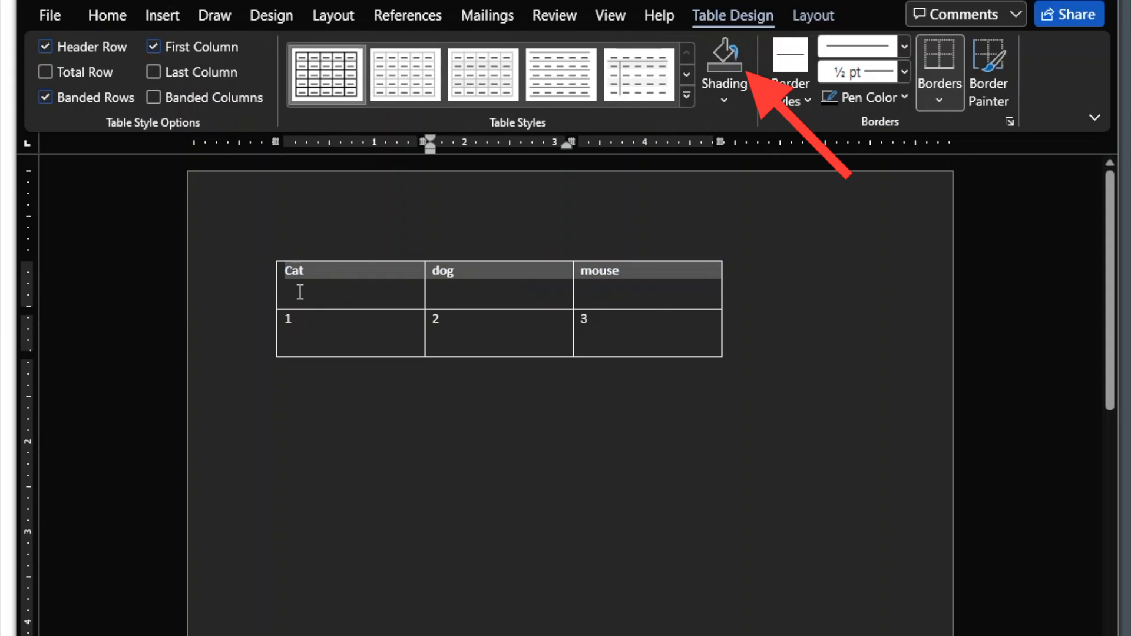
left_click(729, 100)
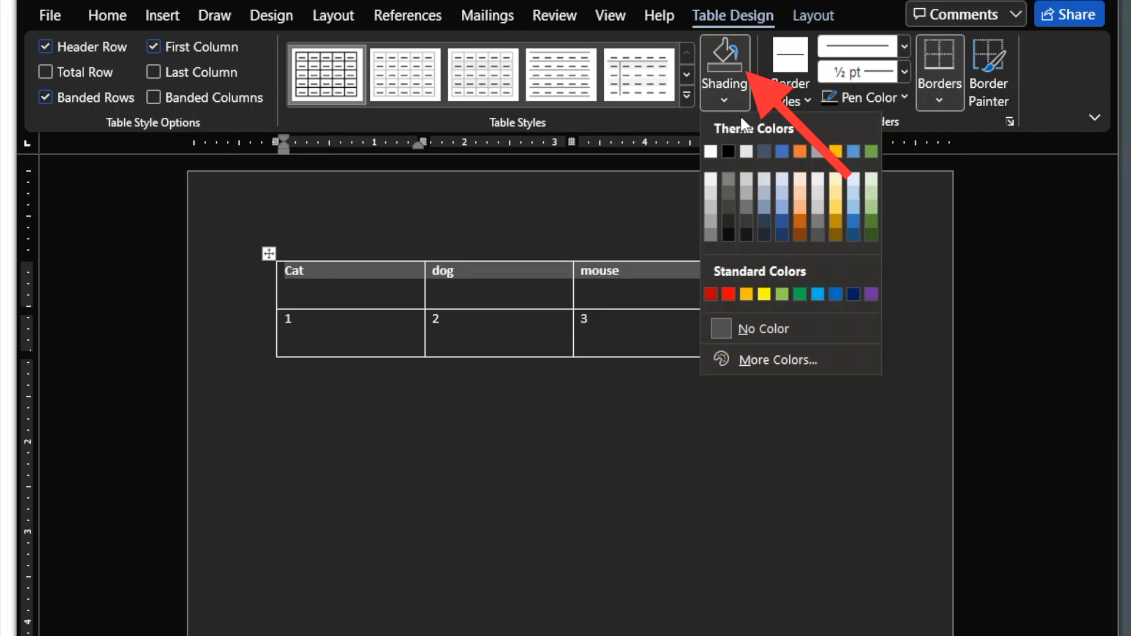
left_click(871, 294)
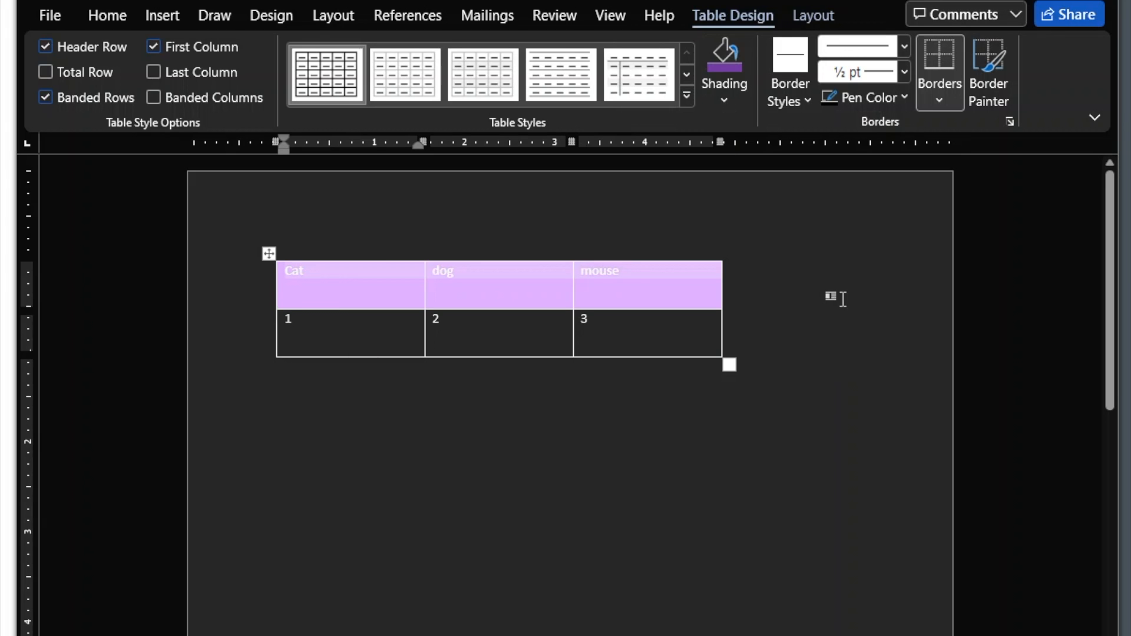
Step: Shade the entire table with the standard yellow colour and deselect it
left_click(269, 254)
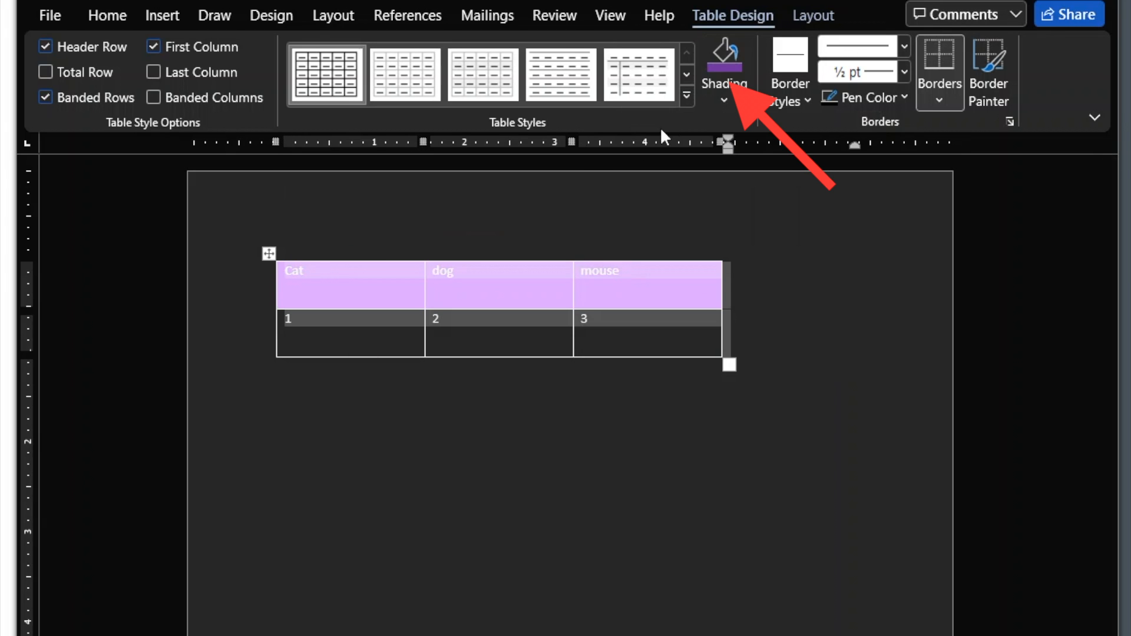
left_click(723, 99)
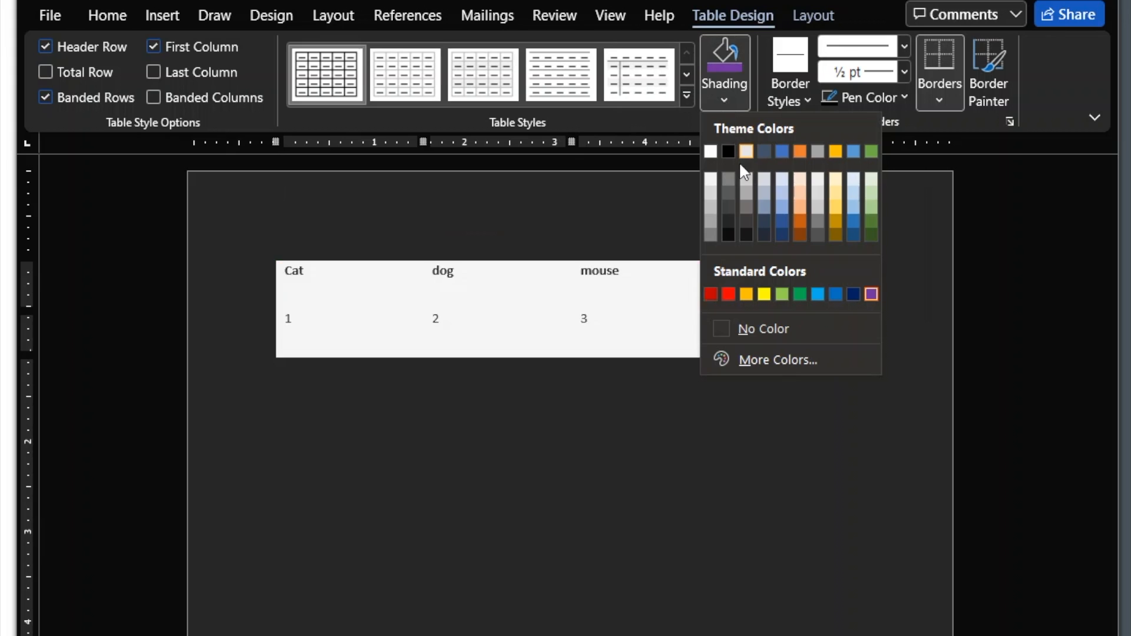
left_click(765, 294)
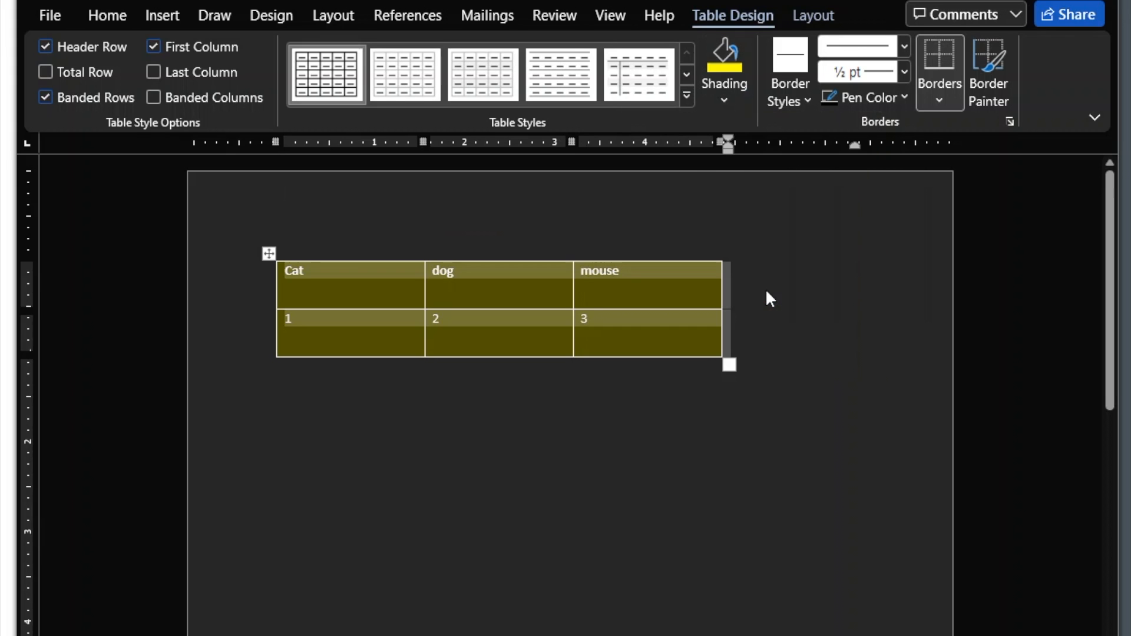
left_click(632, 509)
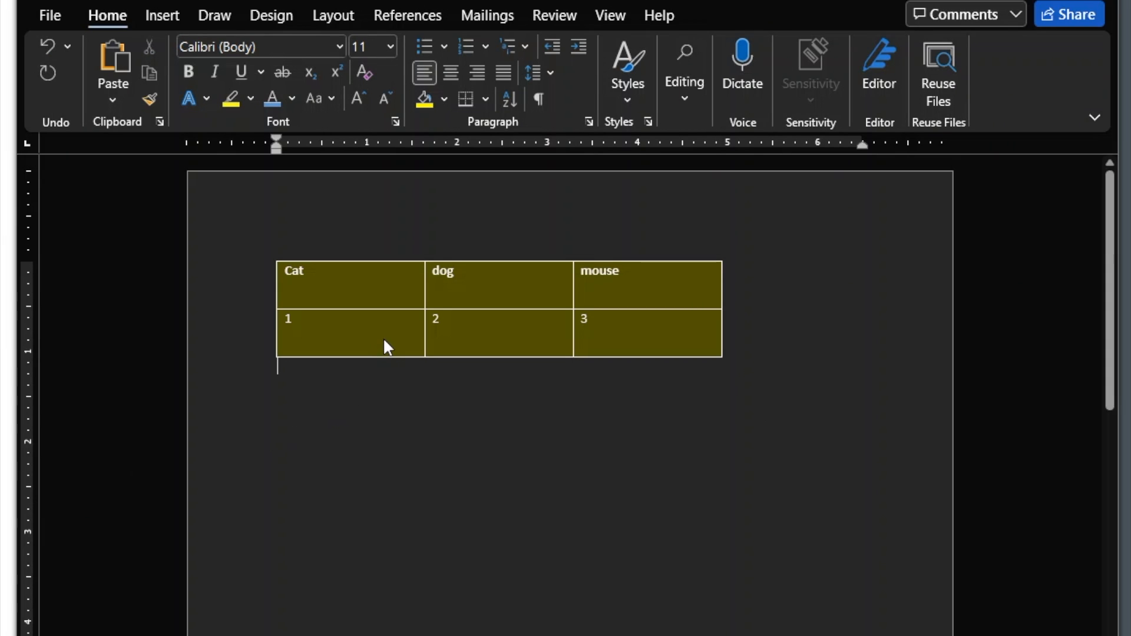
Step: Insert a new row below the table's second row (1, 2, 3)
left_click(665, 340)
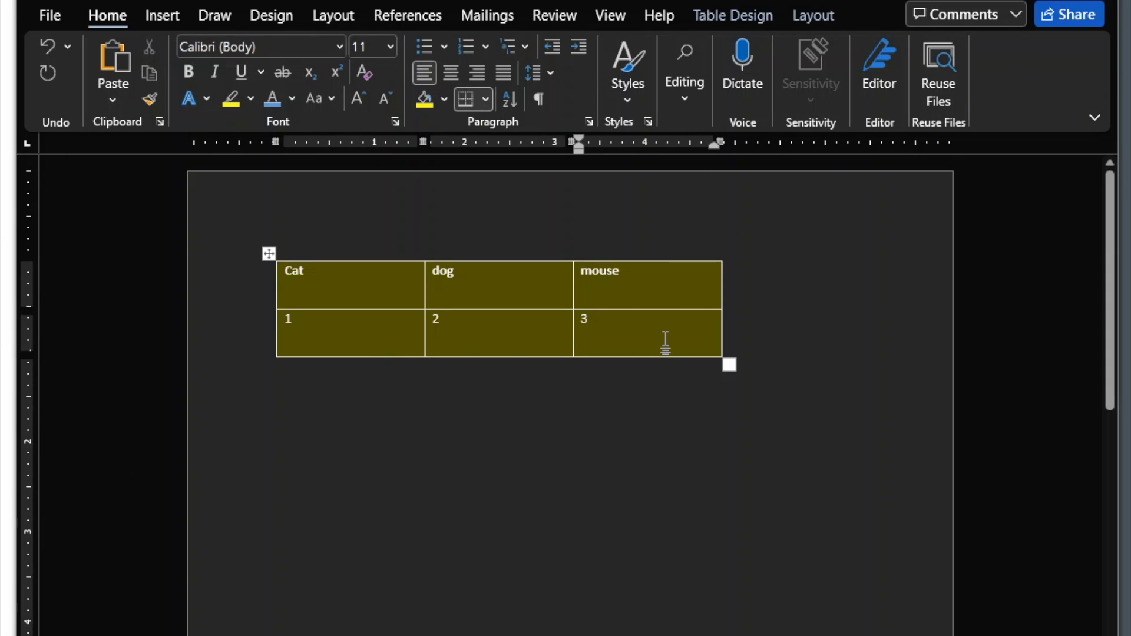
right_click(666, 342)
mouse_move(780, 567)
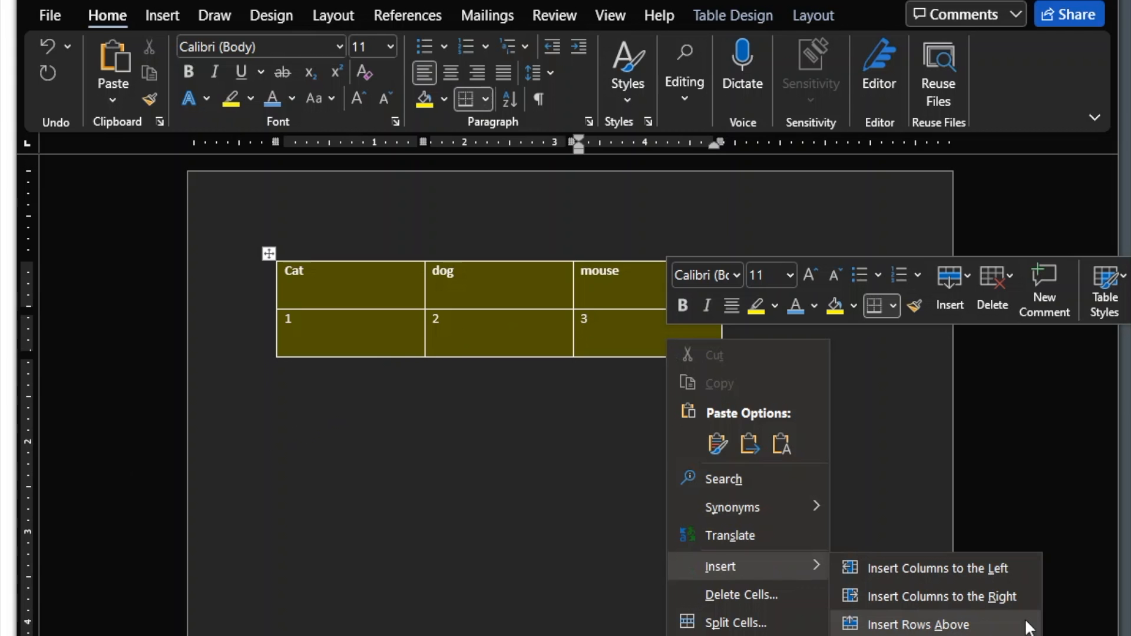
left_click(918, 635)
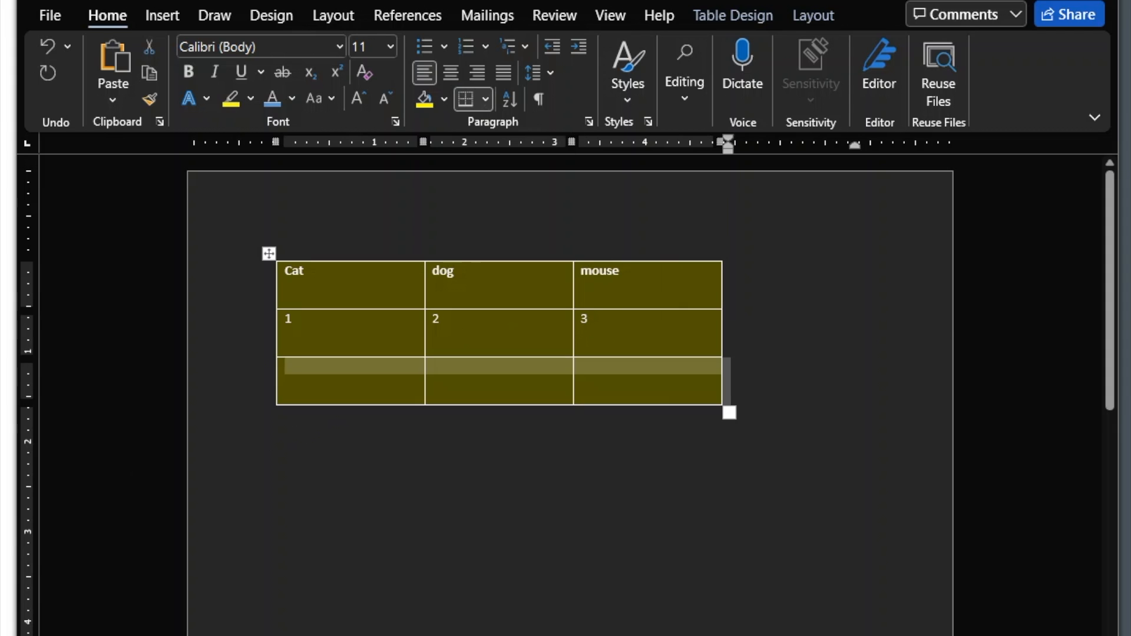